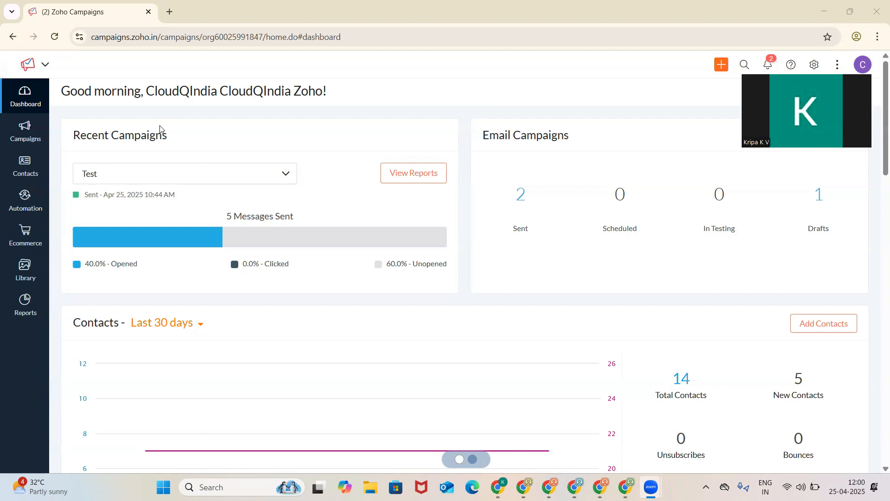
Create a new contact list named "Test List" in the list management area
mouse_move(31, 175)
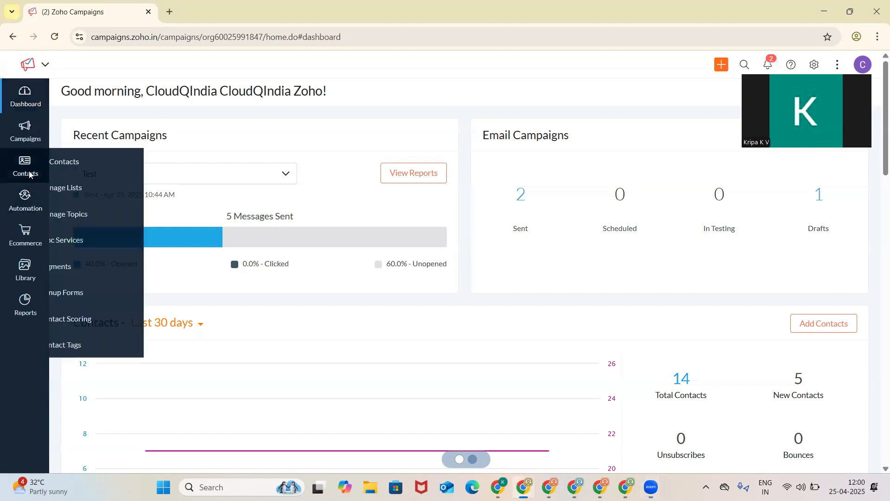
left_click(85, 192)
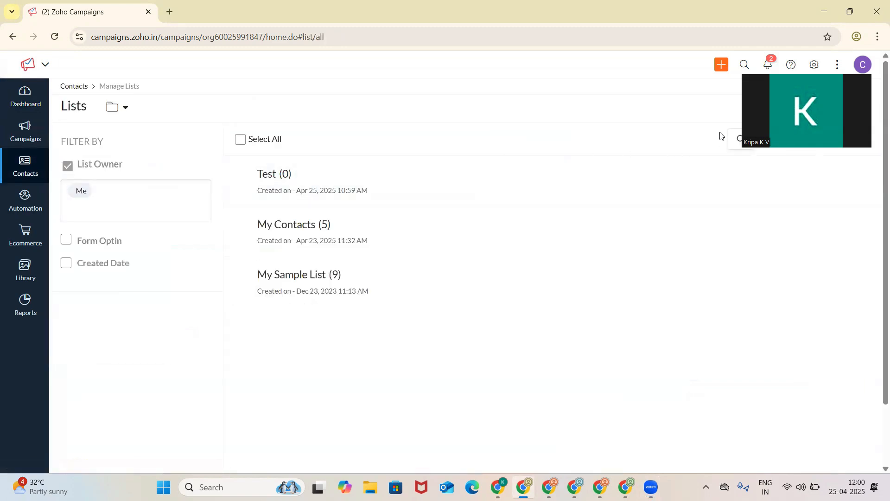
left_click_drag(748, 116, 718, 43)
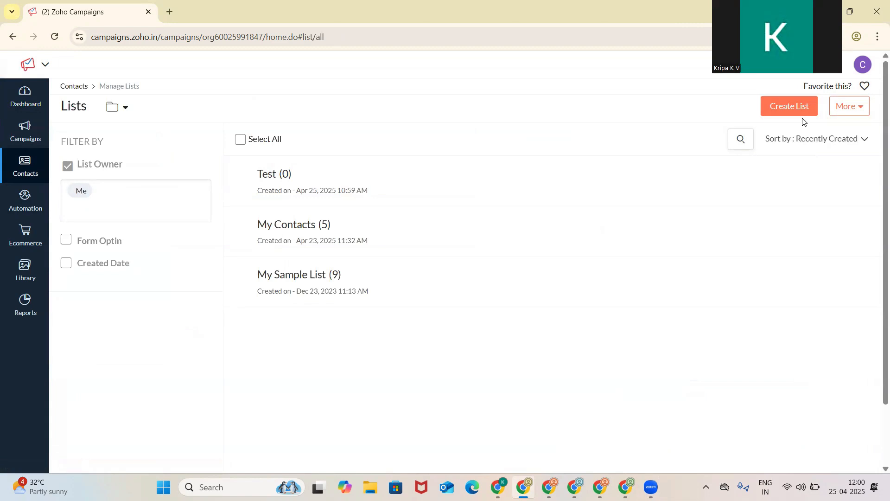
left_click(788, 107)
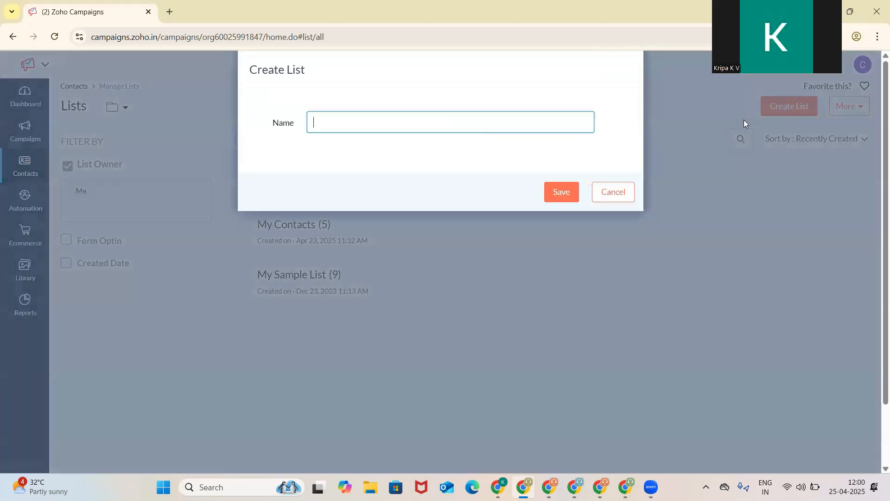
left_click(419, 121)
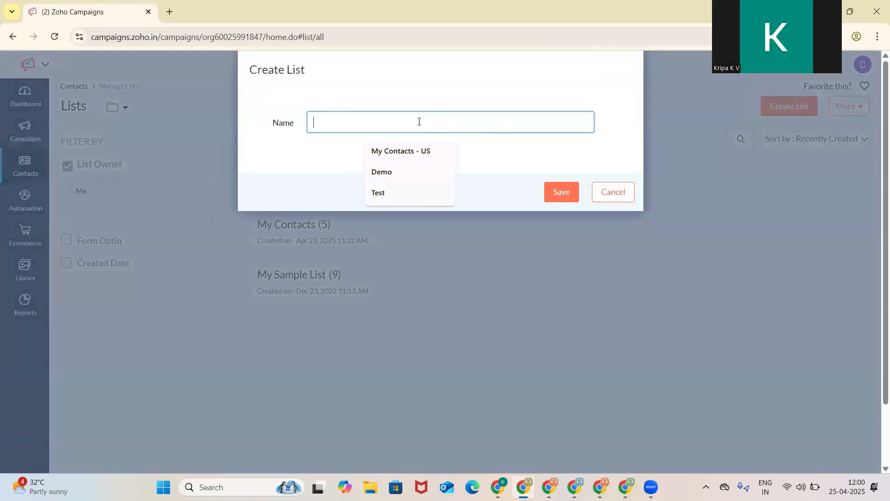
type("Test List")
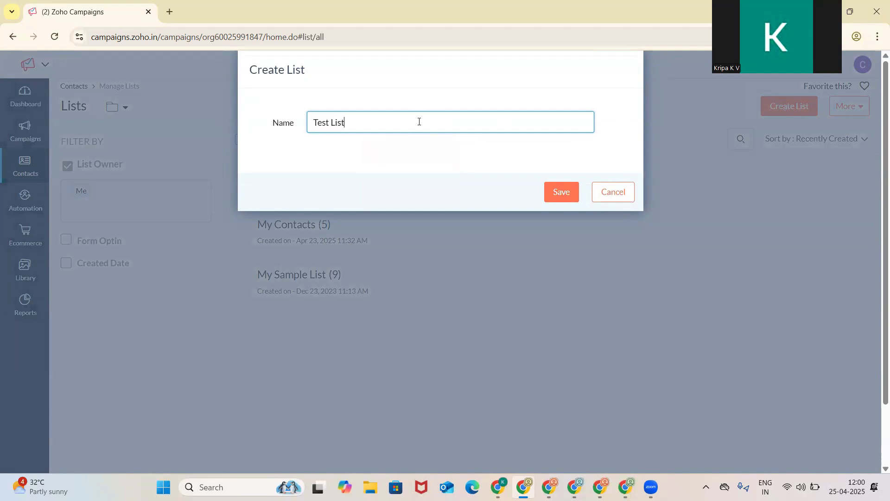
left_click(559, 192)
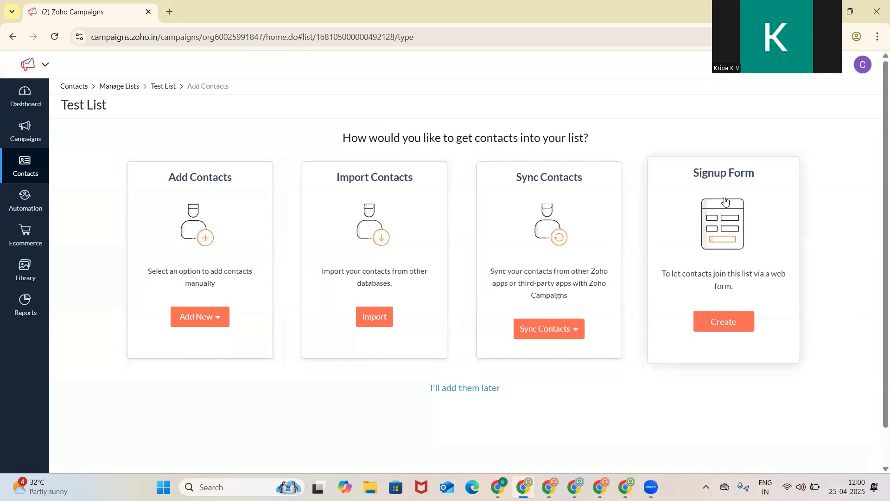
Open the multiple-contact entry form for Test List and examine its subscription type options
left_click(206, 328)
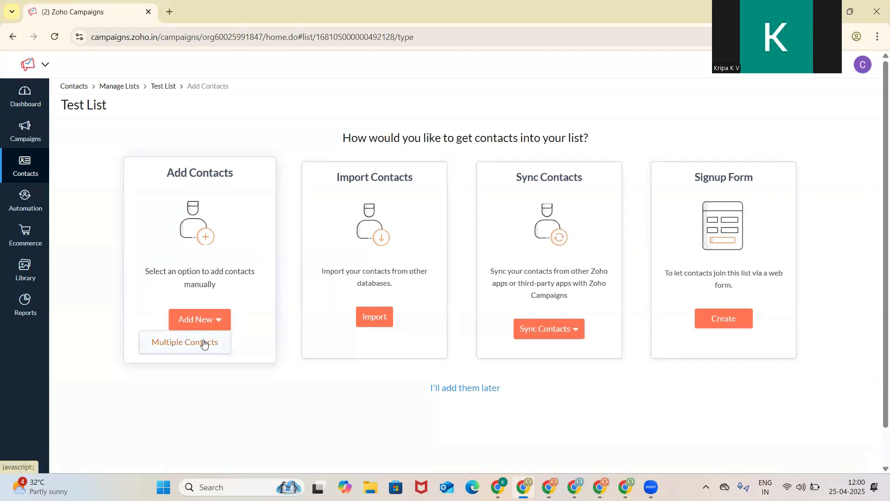
left_click(204, 343)
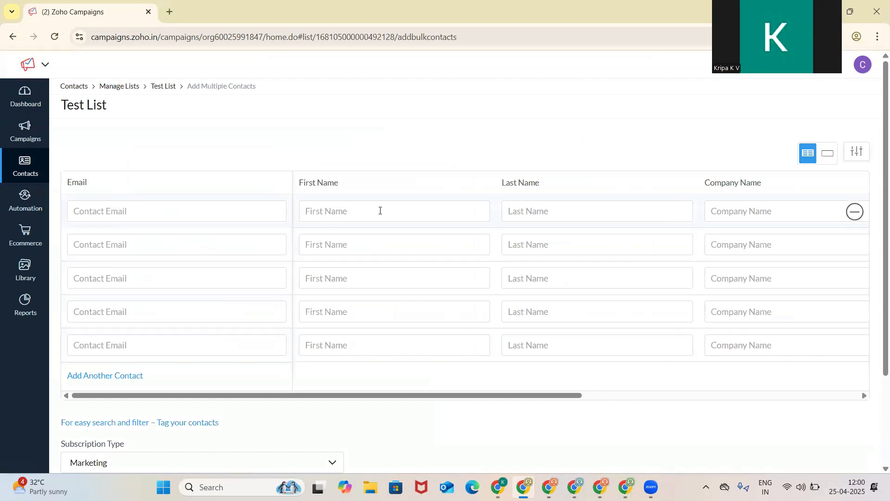
scroll(308, 307, "down", 3)
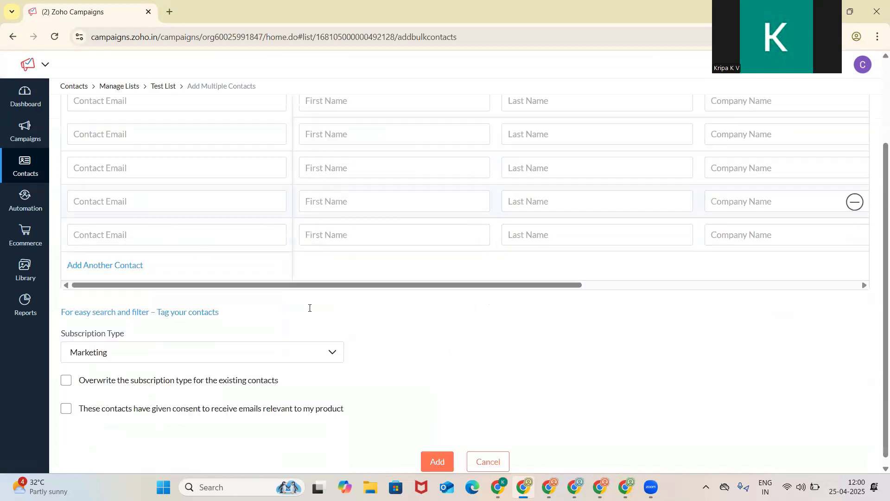
left_click(142, 344)
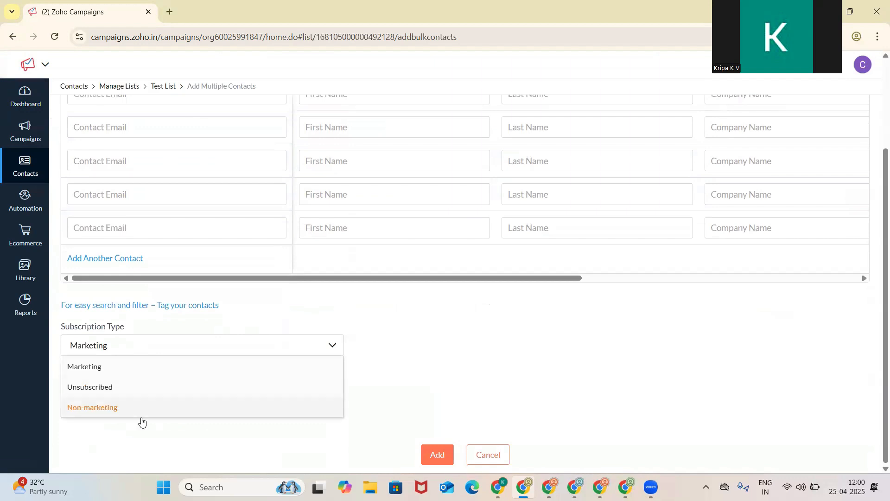
Review the contacts and summary of the My Contacts list and return to the lists overview
mouse_move(27, 175)
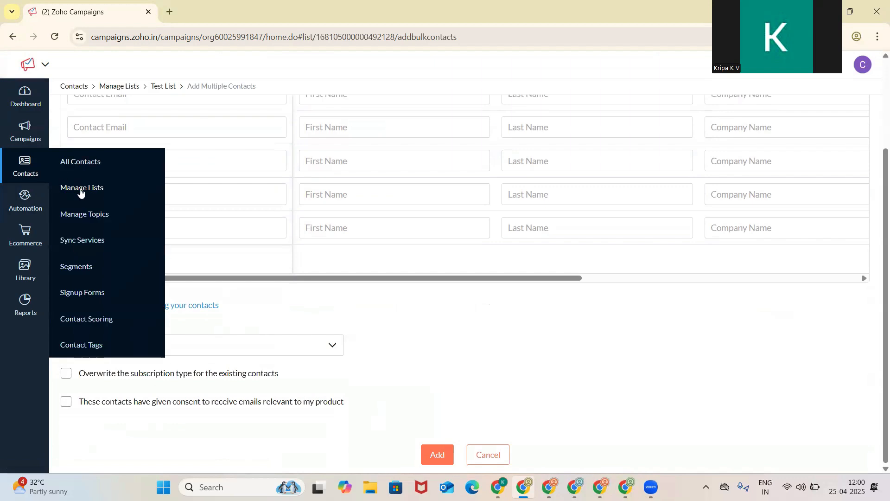
left_click(79, 188)
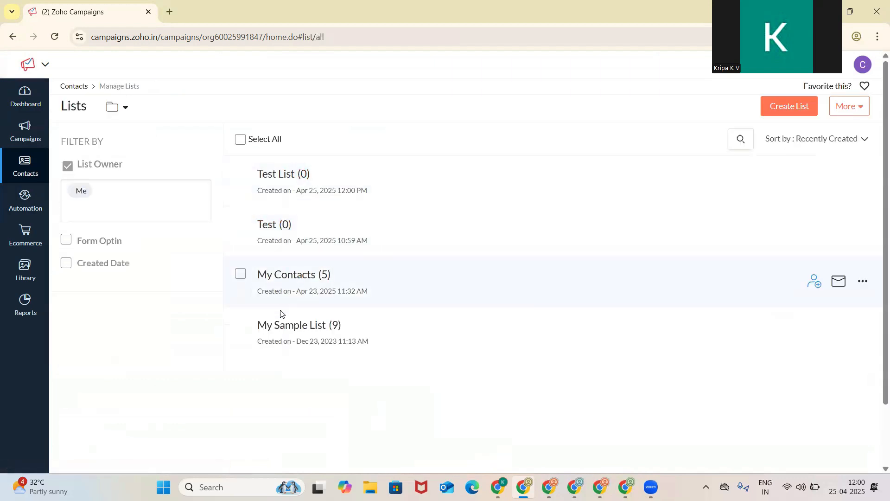
left_click(290, 277)
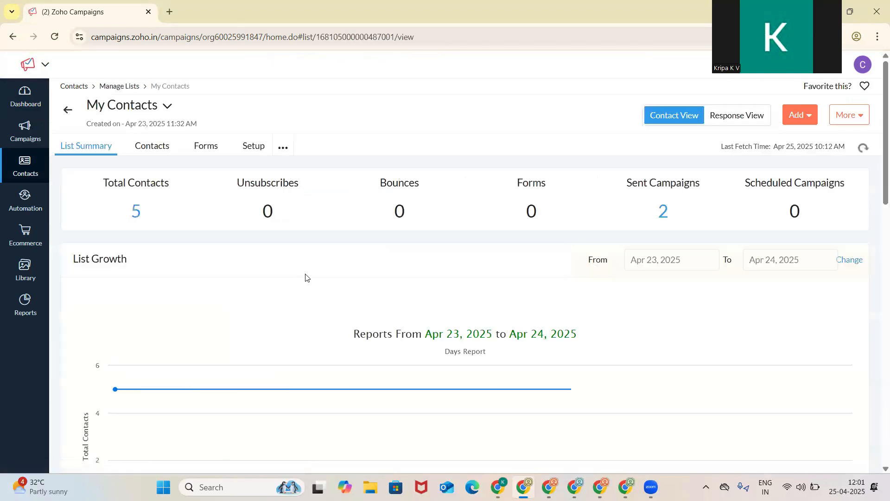
left_click(151, 153)
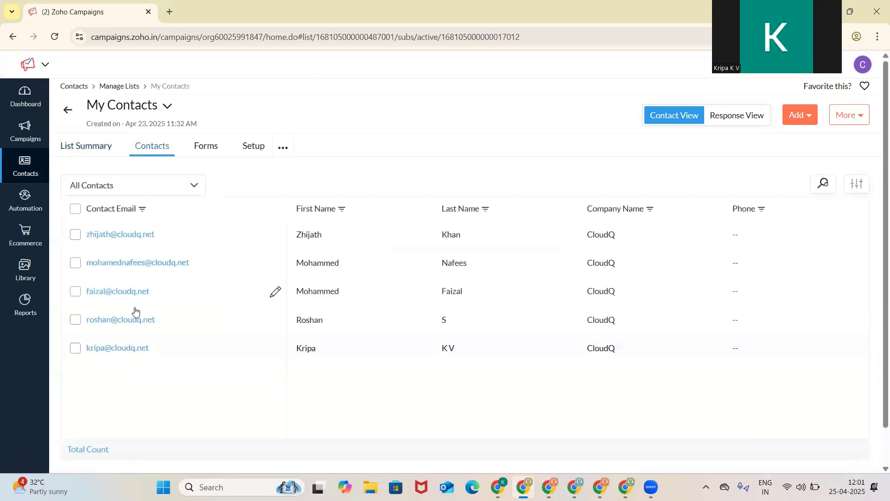
left_click(96, 148)
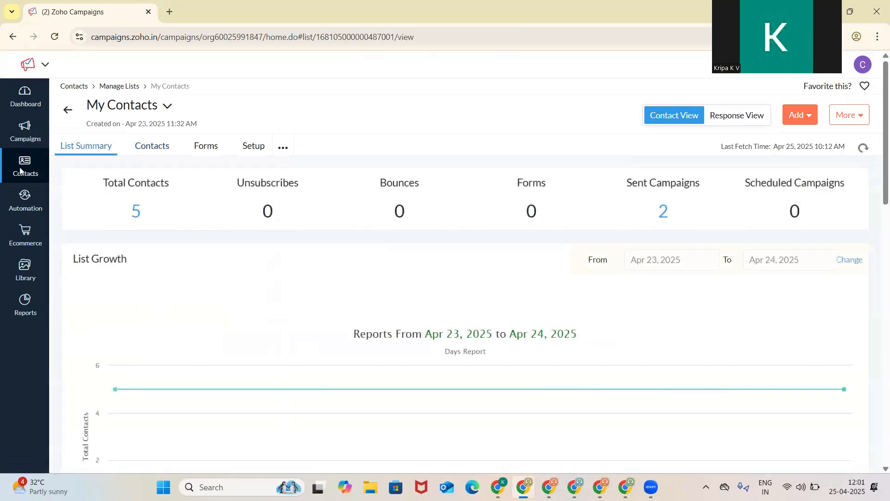
mouse_move(20, 171)
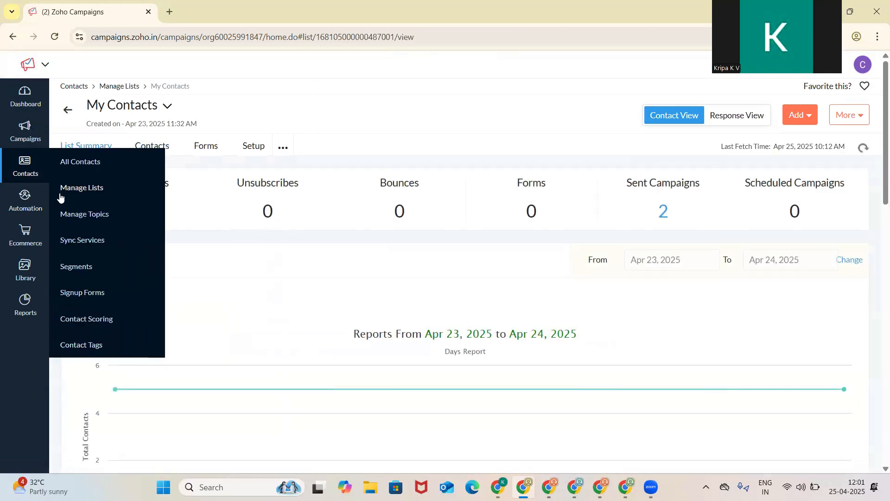
left_click(87, 194)
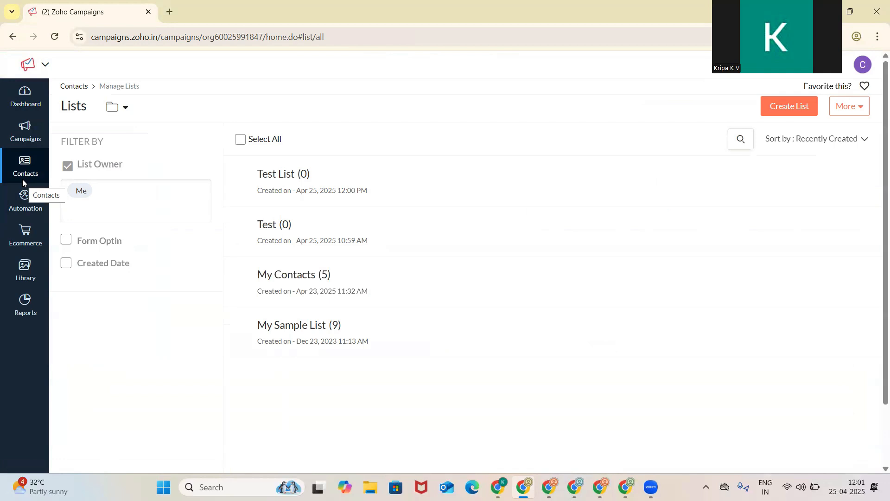
Create a regular email campaign named "Test Email Campaign"
left_click(20, 132)
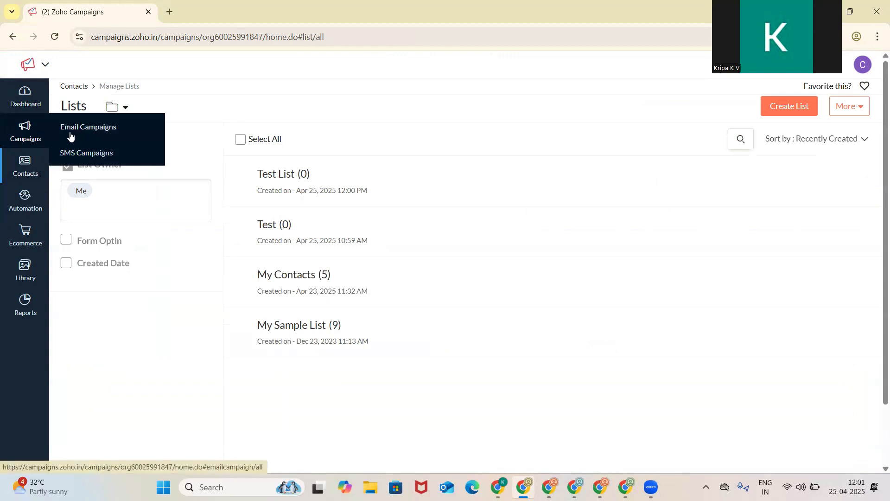
left_click(96, 134)
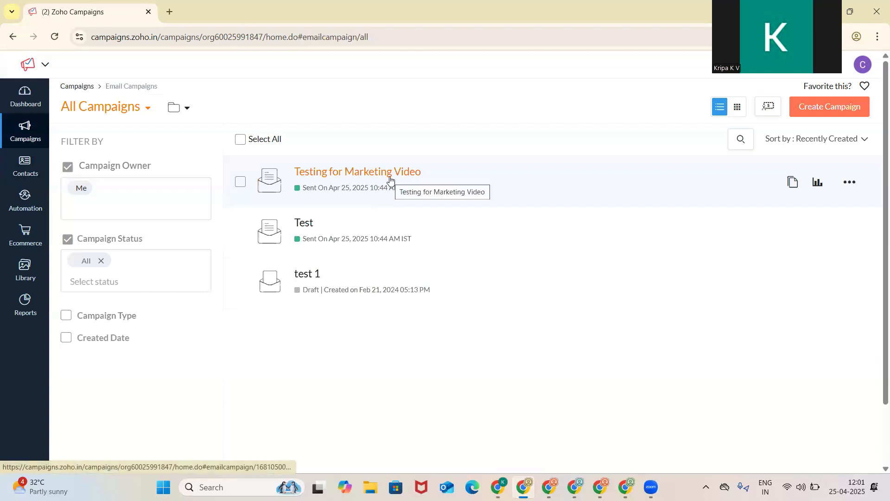
left_click(833, 108)
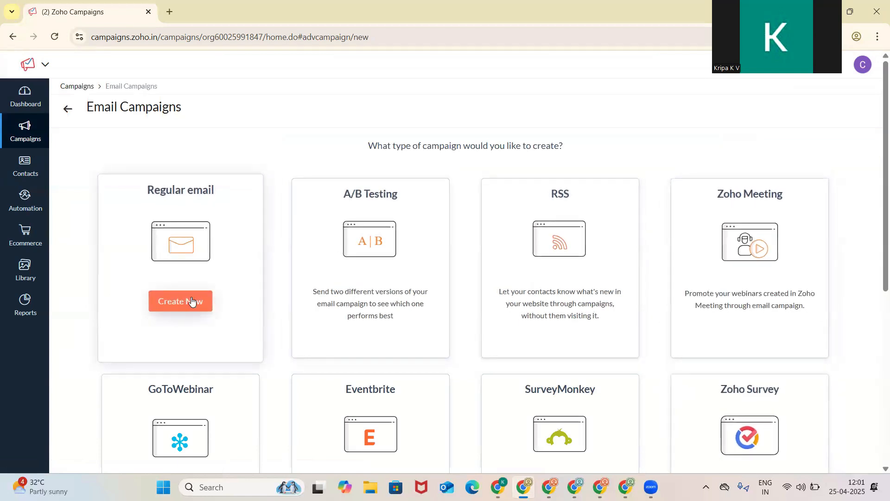
left_click(192, 301)
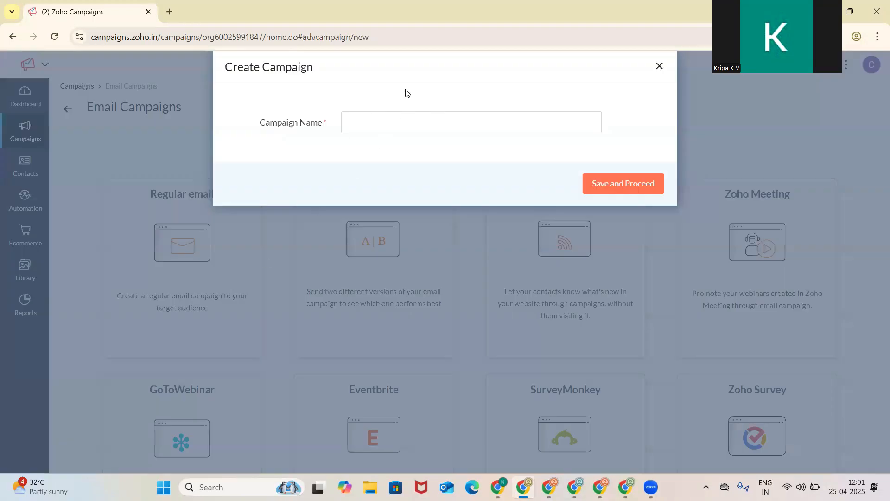
left_click(399, 115)
type("Tes")
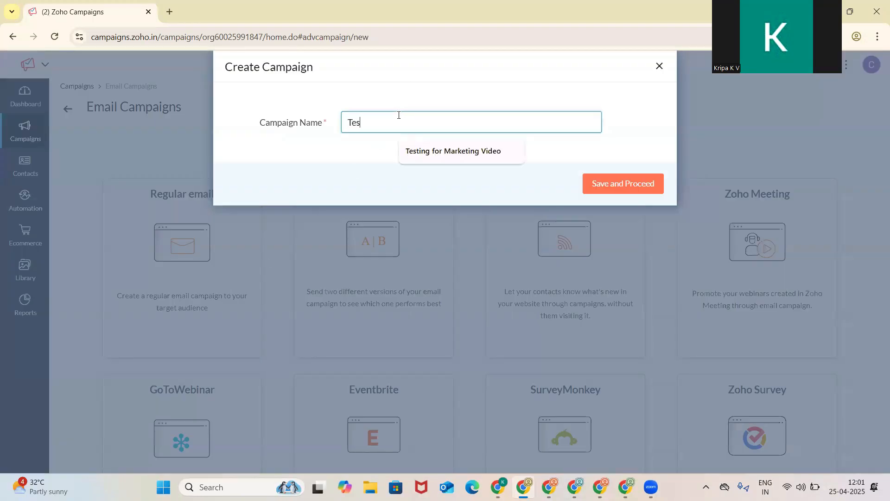
type("t Emailm")
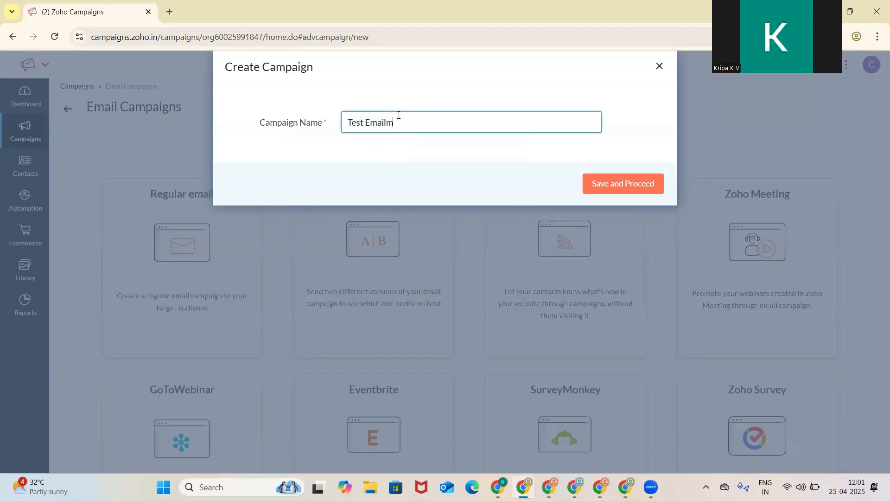
key("BackSpace")
type("Campaign")
left_click(602, 186)
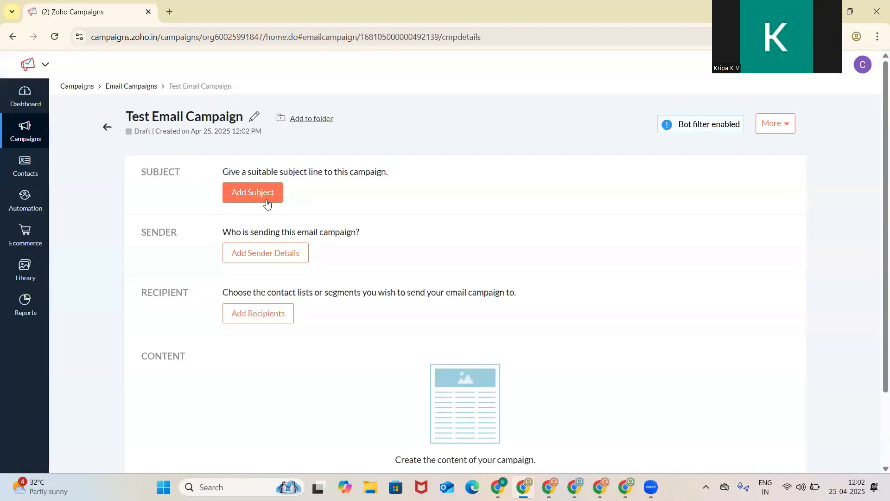
Add the subject line "Testing from Zoho Team" to the campaign and save it
left_click(267, 202)
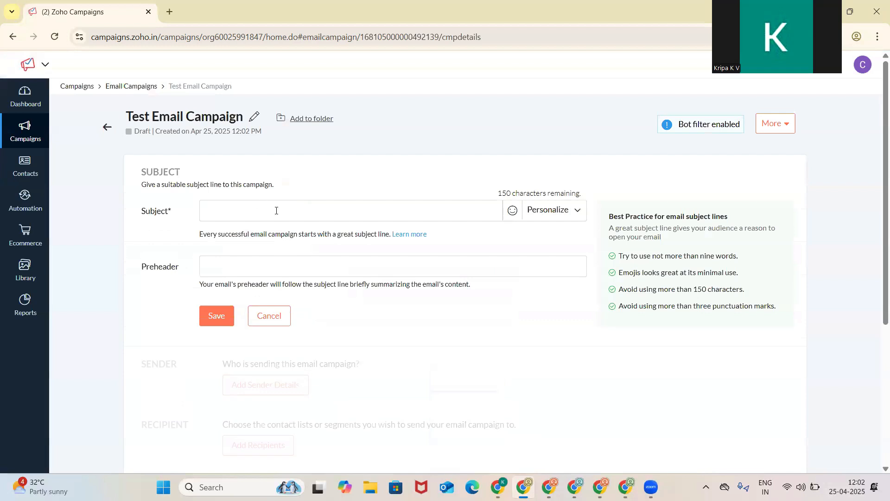
type("Test ing from Zoho Team")
left_click(218, 325)
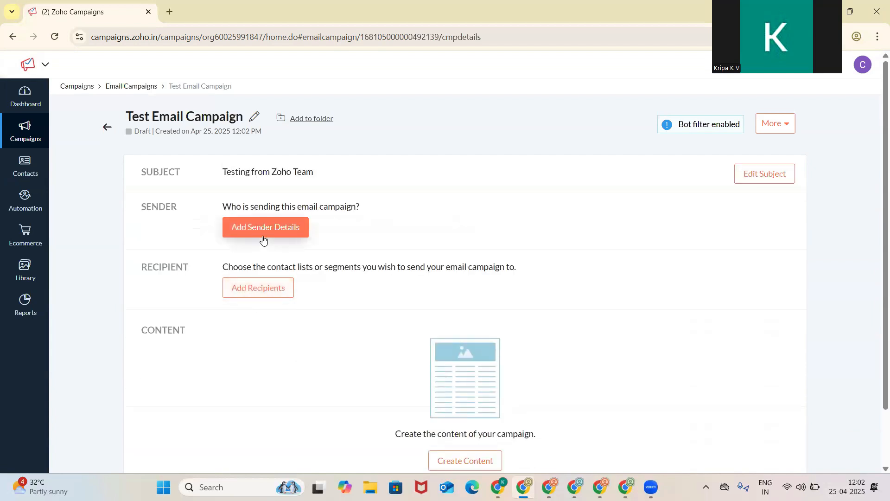
Add sender details with the sender name CloudQ, keeping the default sender and reply-to addresses, and save them
left_click(263, 240)
left_click(298, 293)
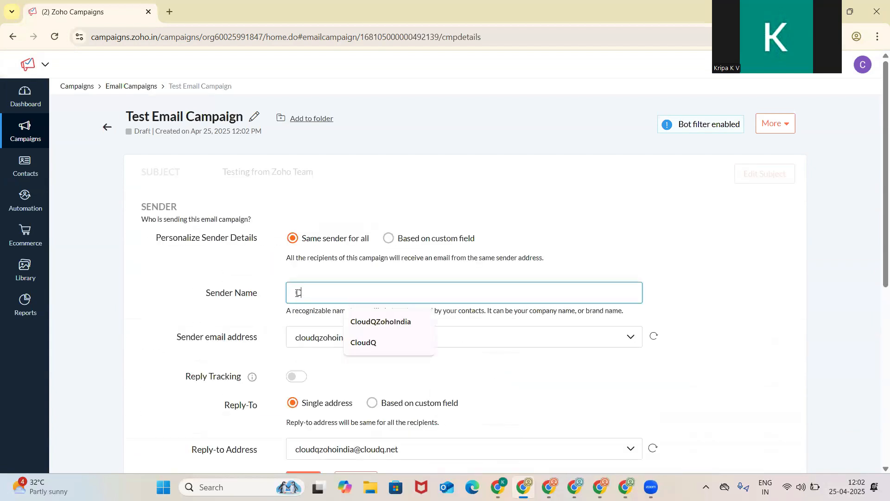
left_click(391, 344)
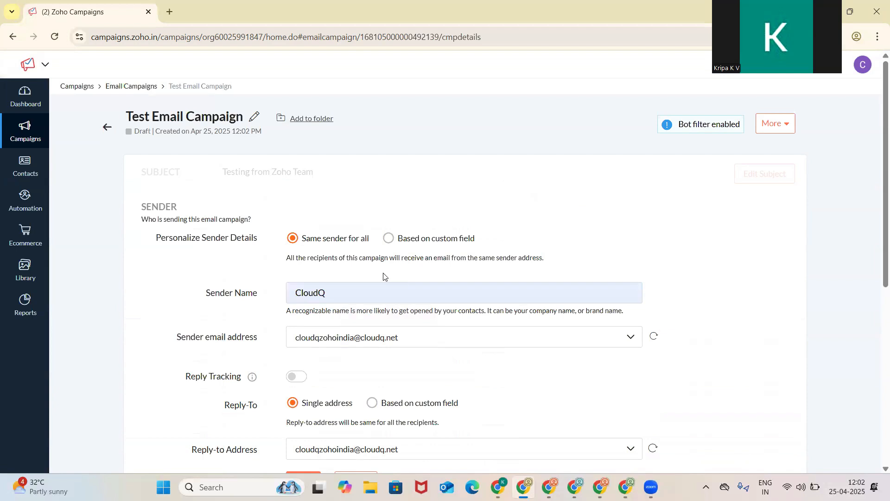
scroll(383, 374, "down", 4)
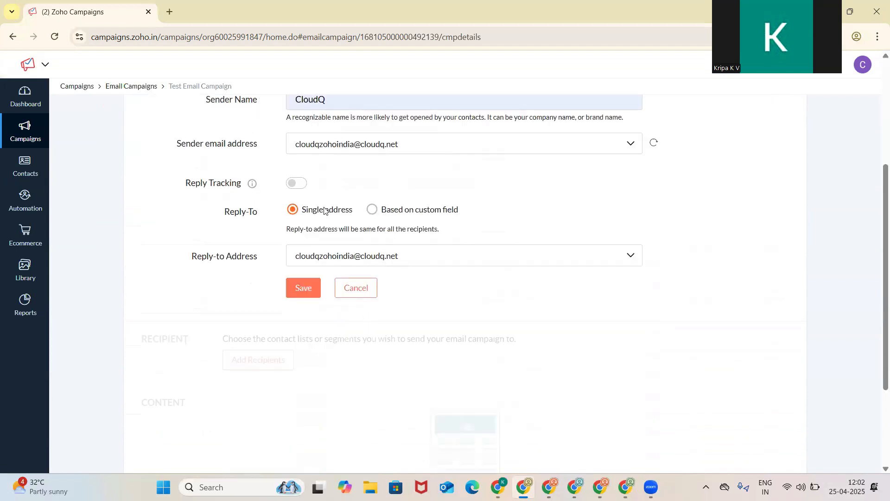
left_click(303, 288)
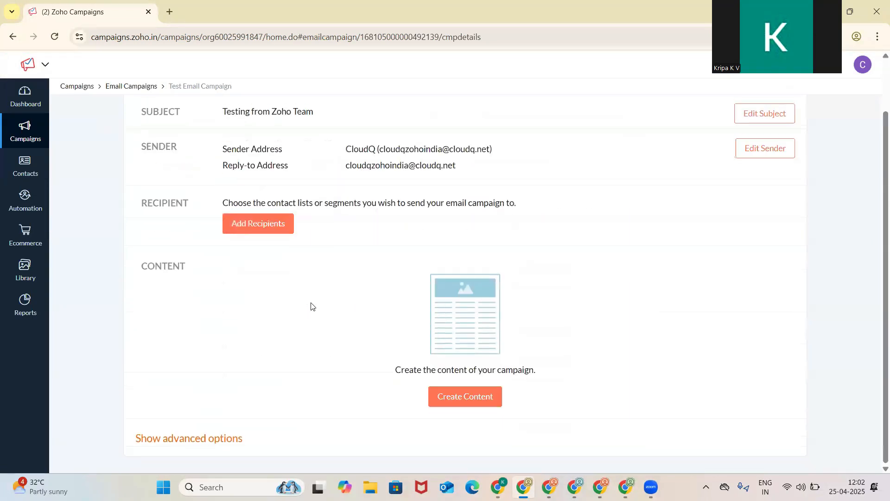
Choose the My Contacts mailing list as the campaign's recipients and save the selection
left_click(264, 227)
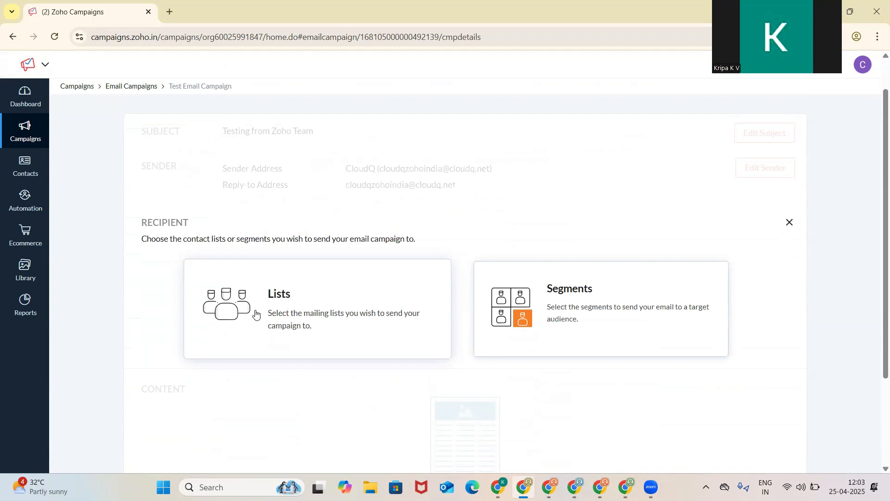
left_click(307, 302)
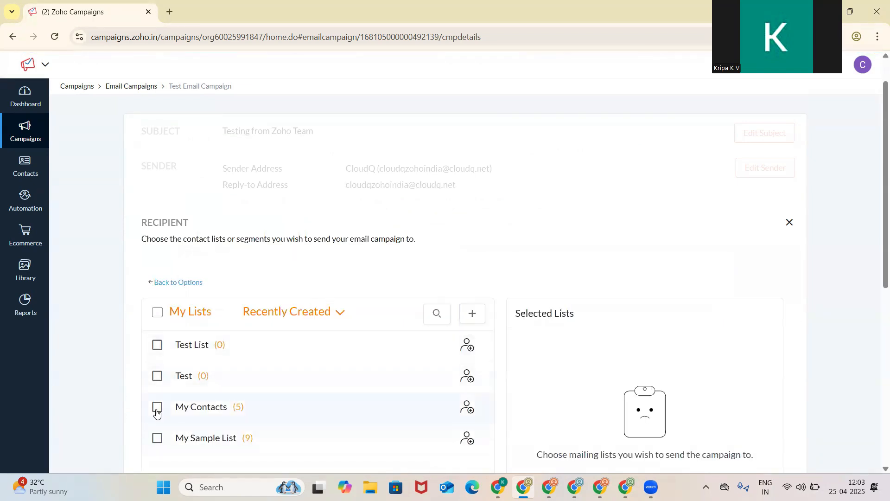
left_click(158, 406)
scroll(627, 341, "down", 3)
scroll(628, 342, "down", 4)
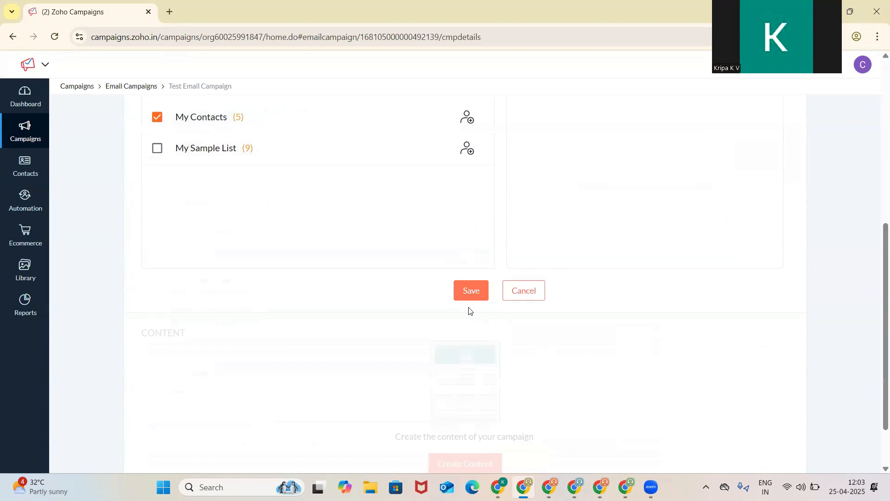
left_click(470, 291)
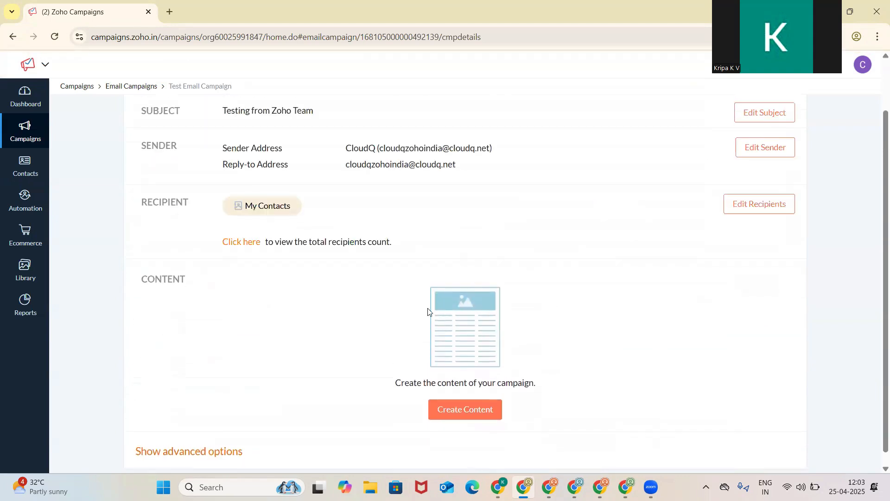
Display the total recipients count for the campaign's My Contacts mailing list
left_click(245, 242)
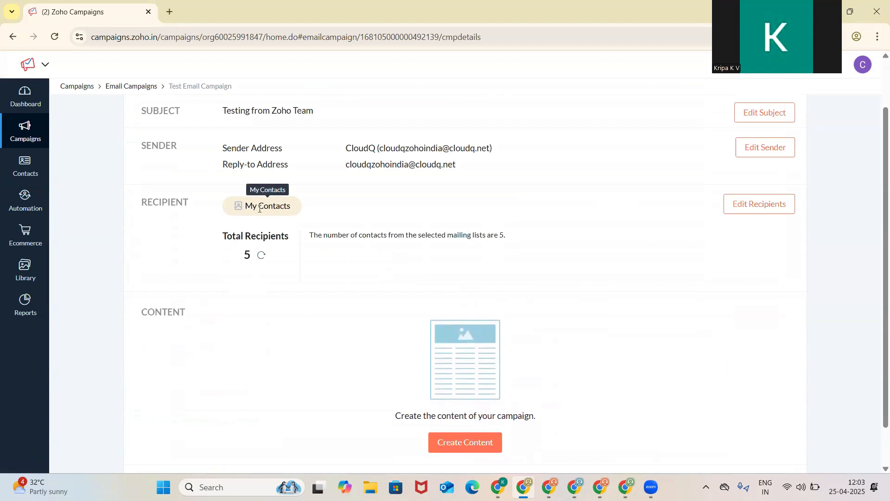
scroll(257, 308, "down", 1)
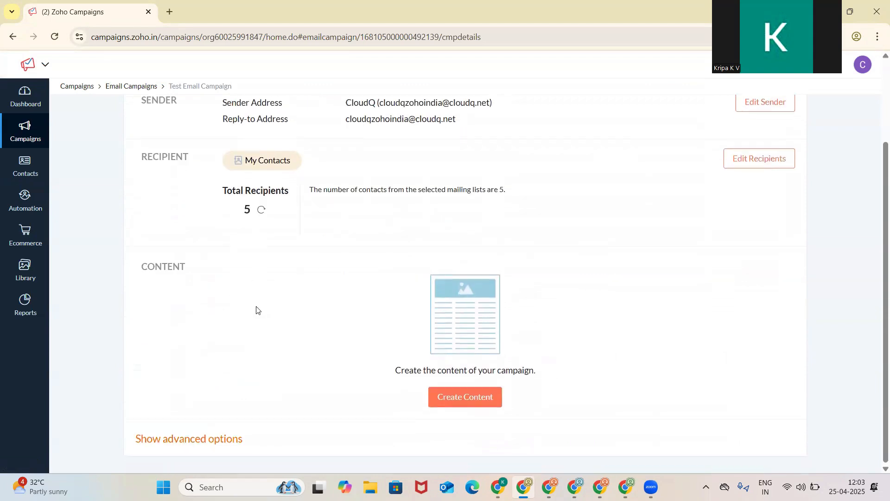
left_click(459, 402)
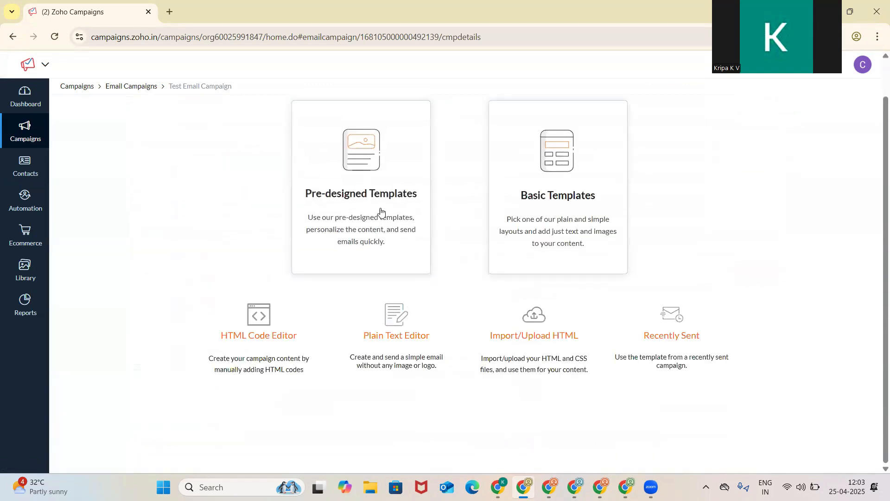
left_click(361, 212)
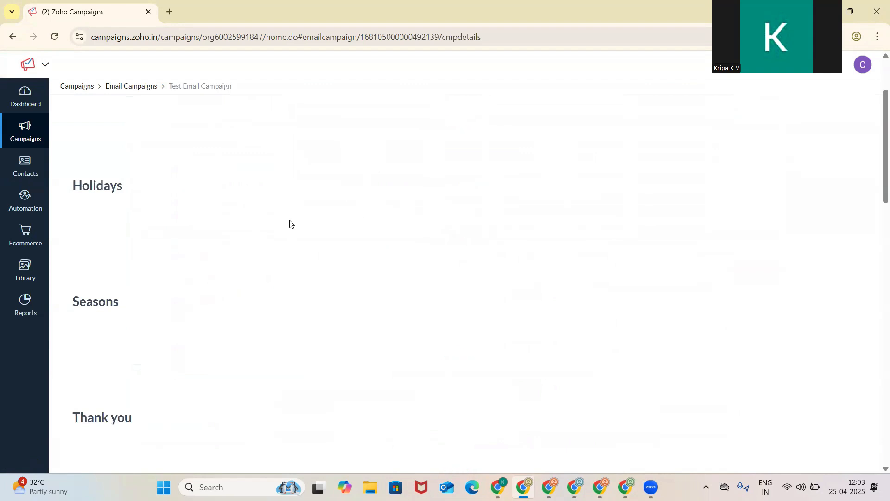
left_click(141, 86)
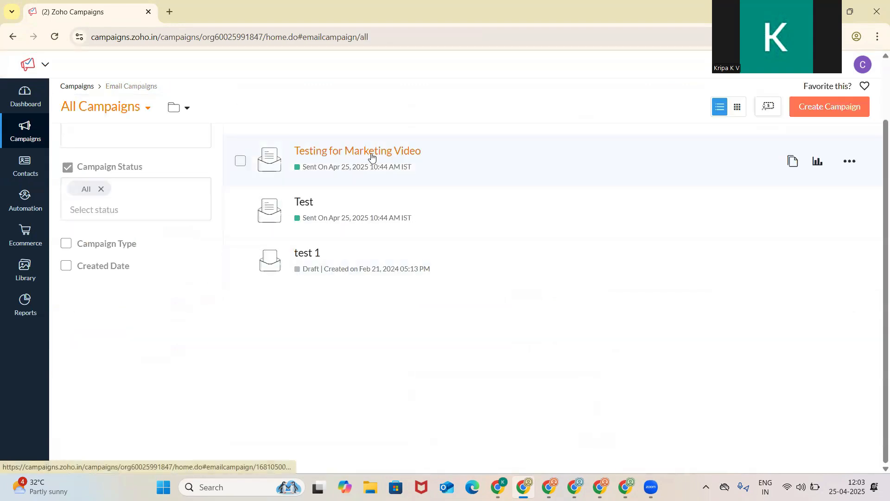
scroll(420, 250, "up", 2)
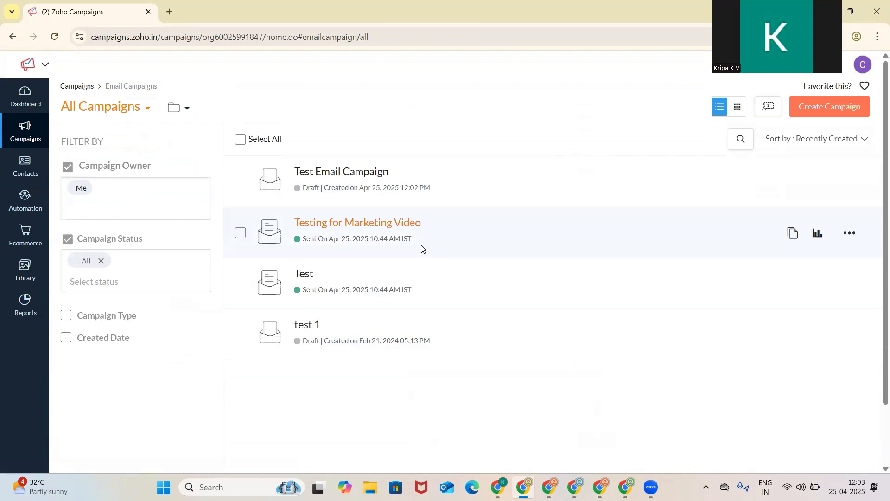
left_click(363, 175)
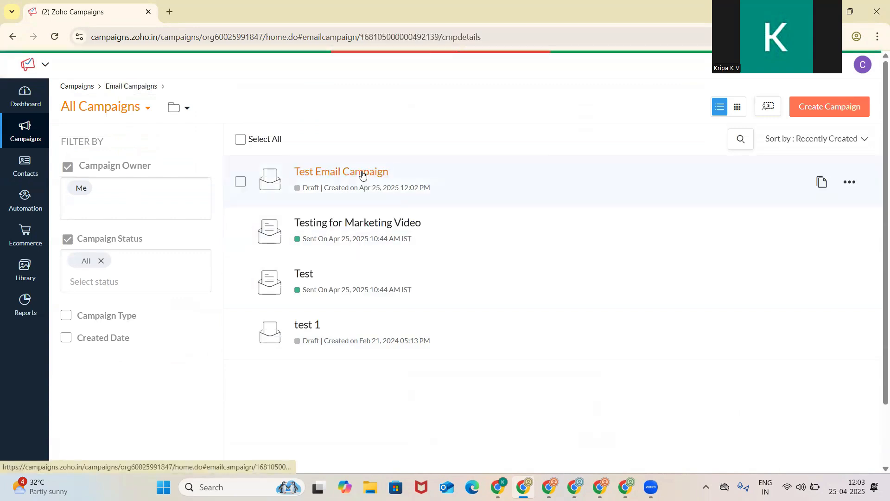
Create the campaign content from the Simple Text basic template
scroll(434, 337, "down", 1)
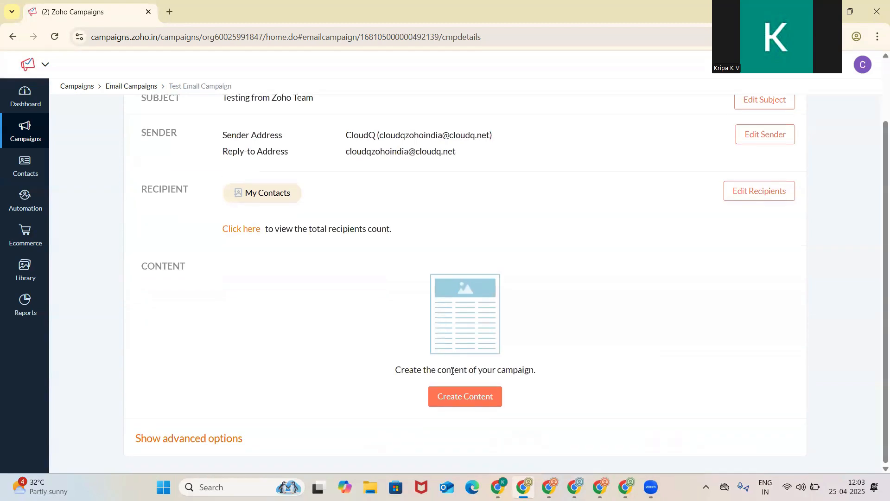
left_click(459, 398)
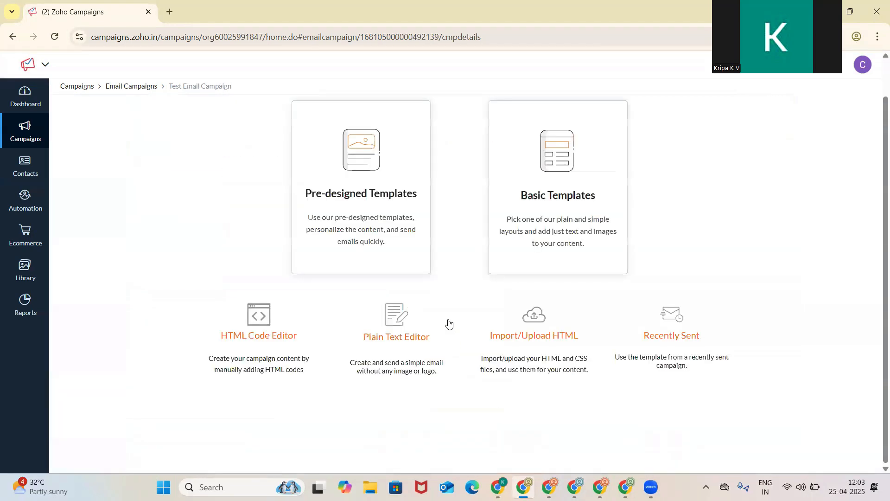
left_click(576, 196)
mouse_move(319, 216)
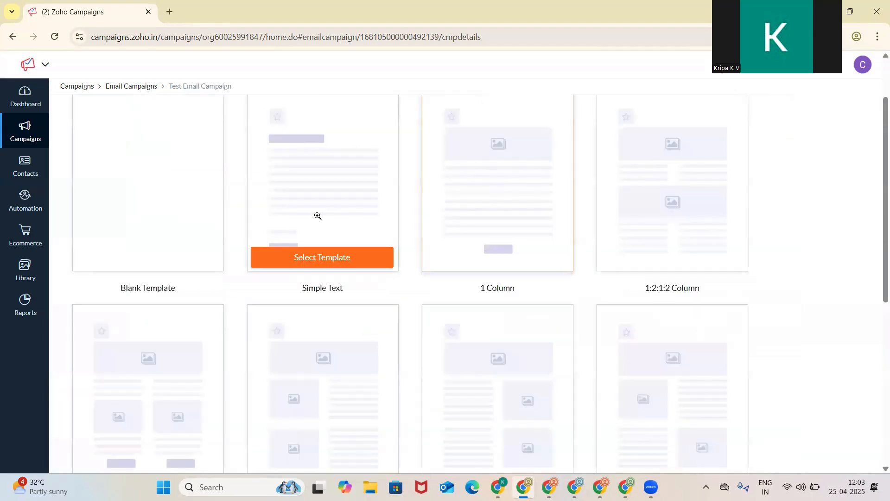
left_click(299, 261)
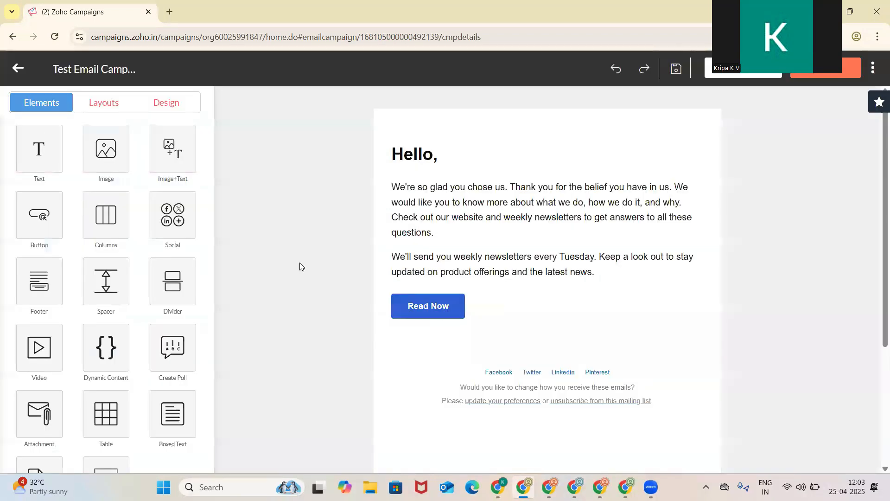
Replace the logo placeholder above the greeting with CQ_Logo.png, save the image, and proceed to save the email content
left_click(424, 133)
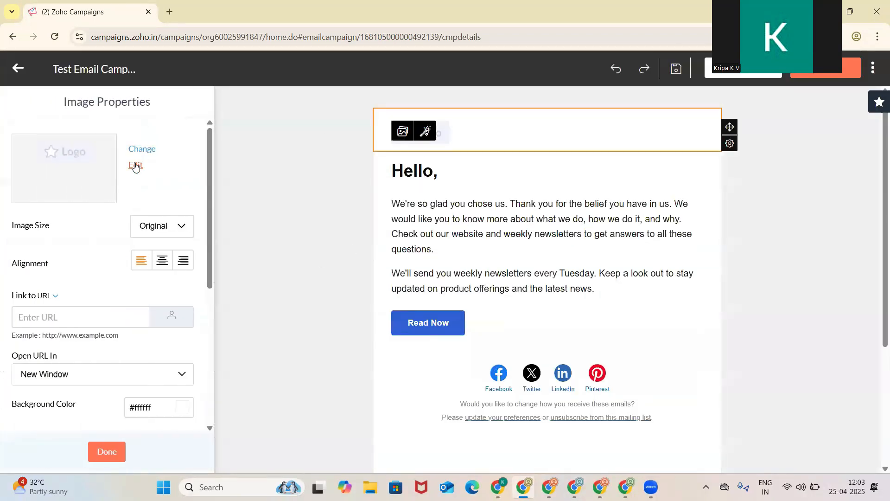
left_click(134, 166)
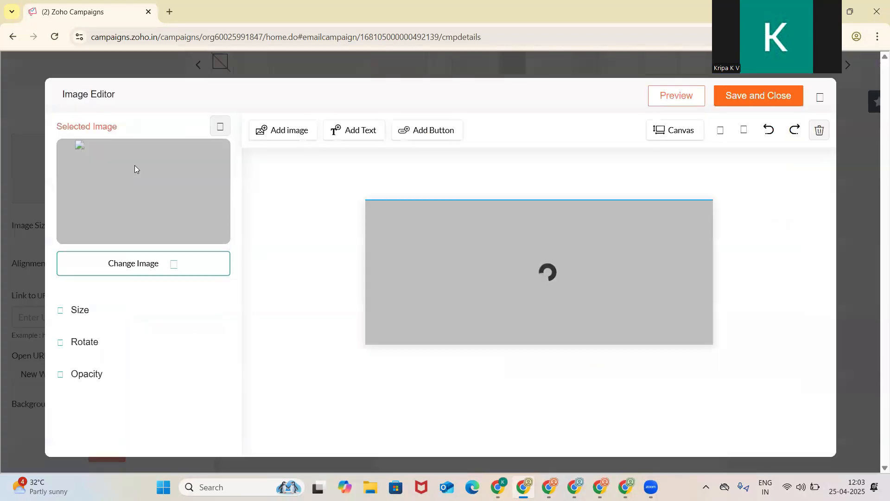
left_click(153, 270)
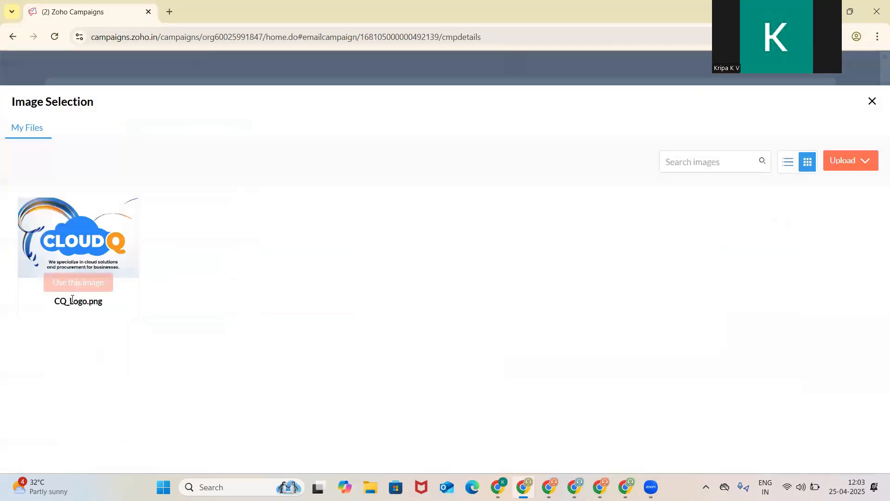
left_click(79, 282)
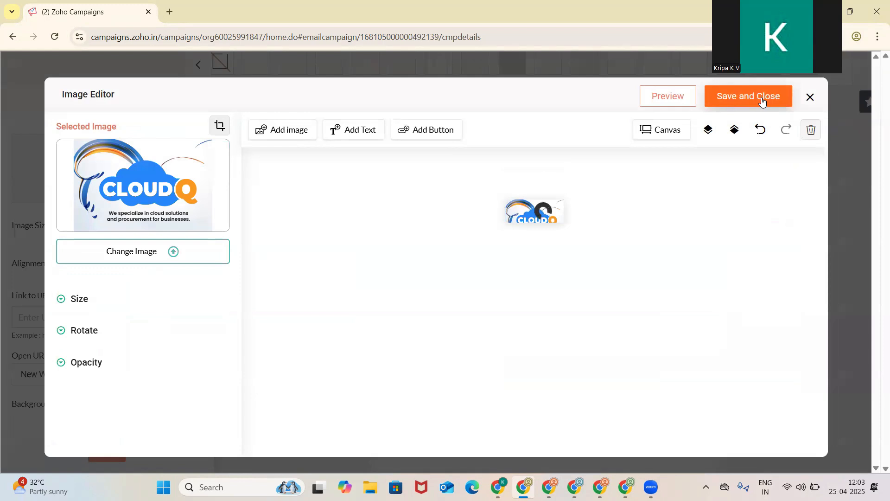
left_click(762, 101)
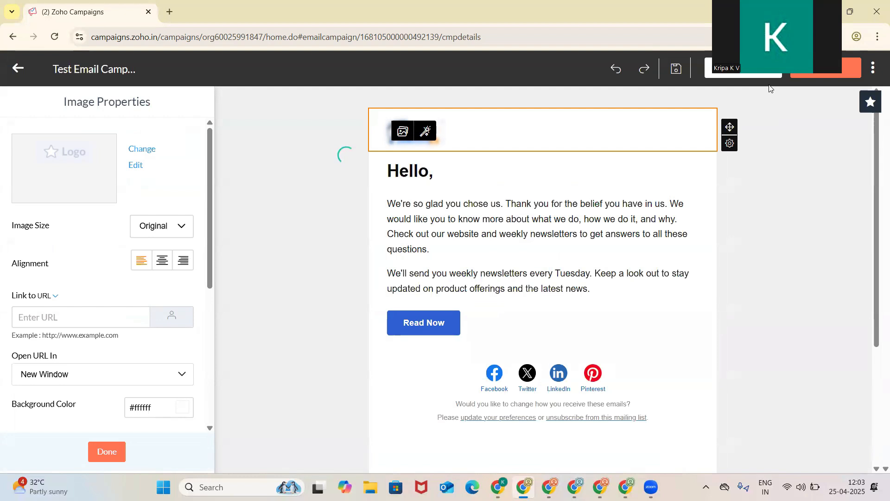
left_click(820, 73)
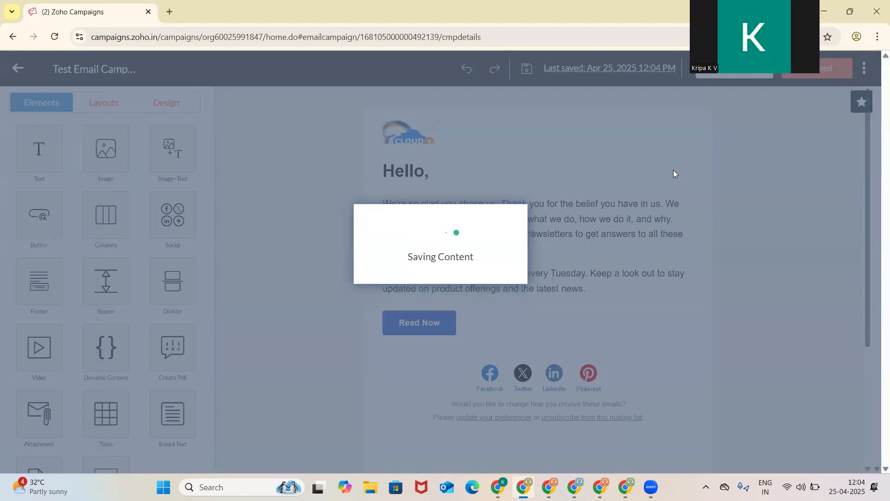
Review the campaign details and send the campaign immediately with the Send Now launch option
scroll(383, 350, "down", 8)
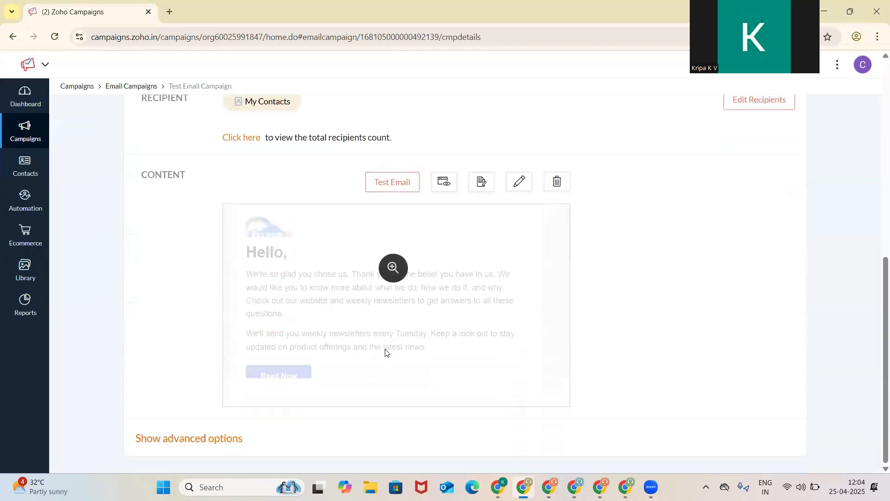
scroll(392, 350, "up", 9)
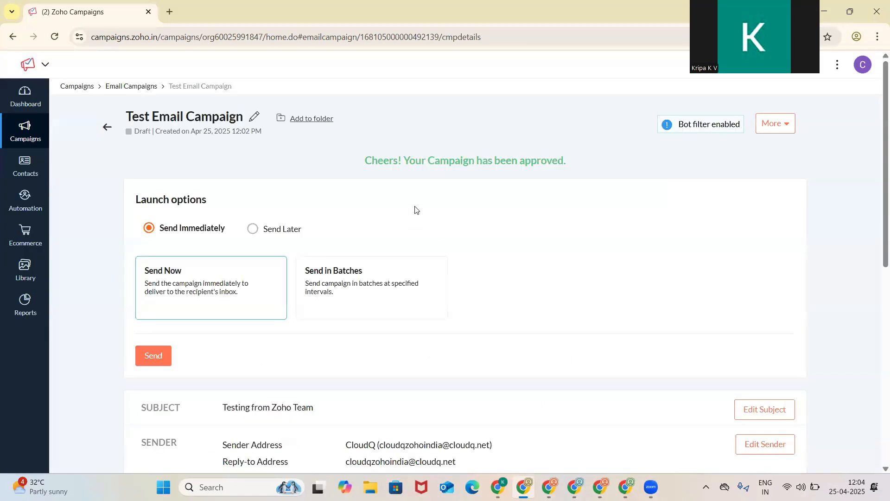
scroll(428, 332, "down", 6)
scroll(327, 290, "up", 6)
left_click(153, 356)
left_click(553, 171)
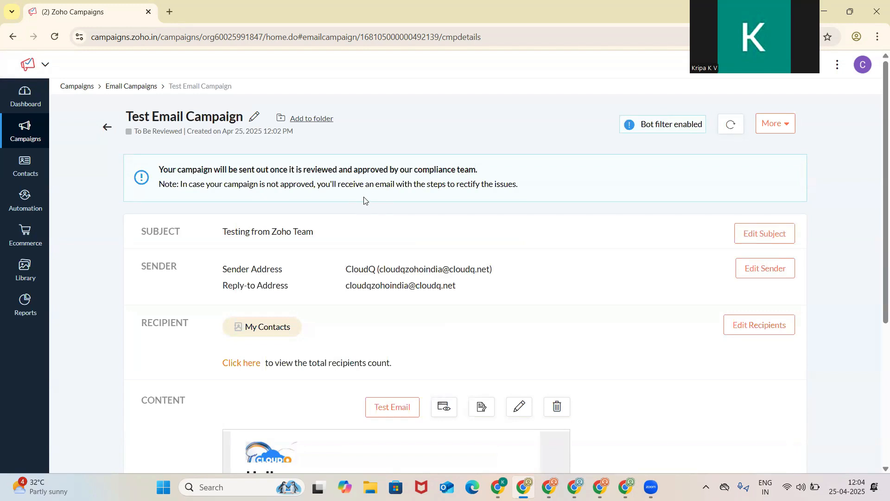
Return to the campaign list and examine the report summary of the sent campaign "Testing for Marketing Video"
left_click(107, 128)
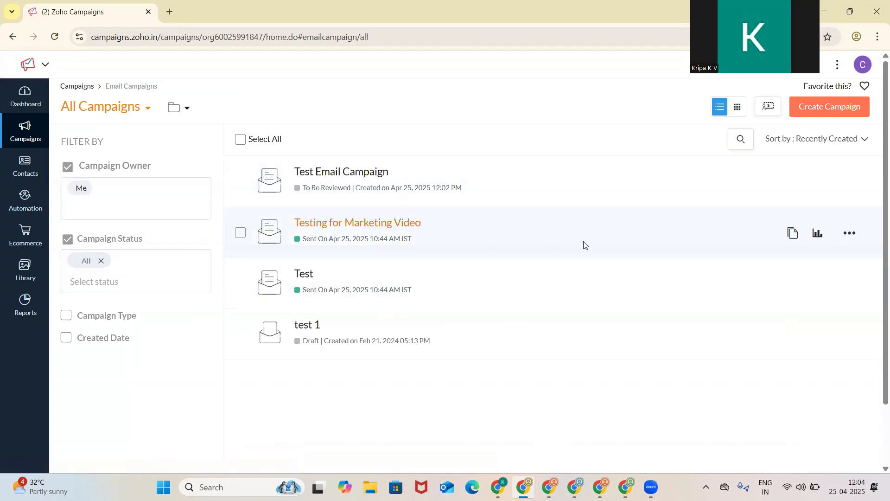
left_click(816, 234)
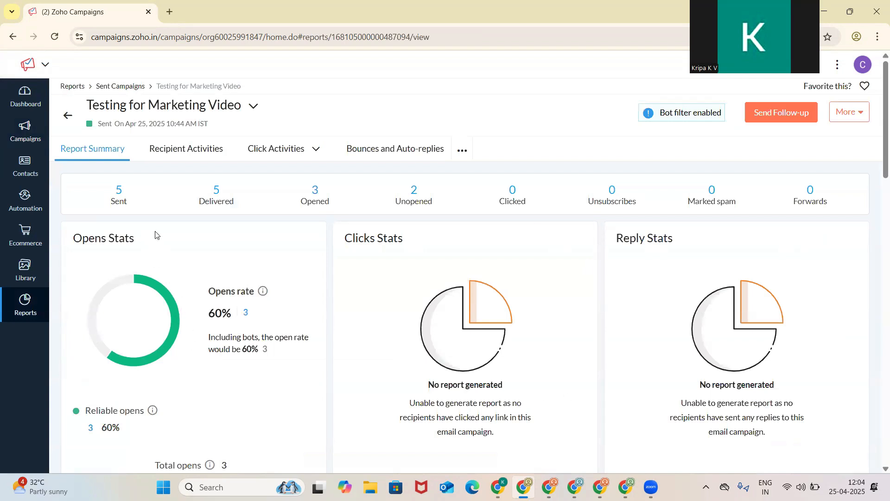
scroll(384, 260, "down", 8)
scroll(384, 258, "up", 6)
scroll(385, 269, "down", 14)
scroll(385, 279, "up", 15)
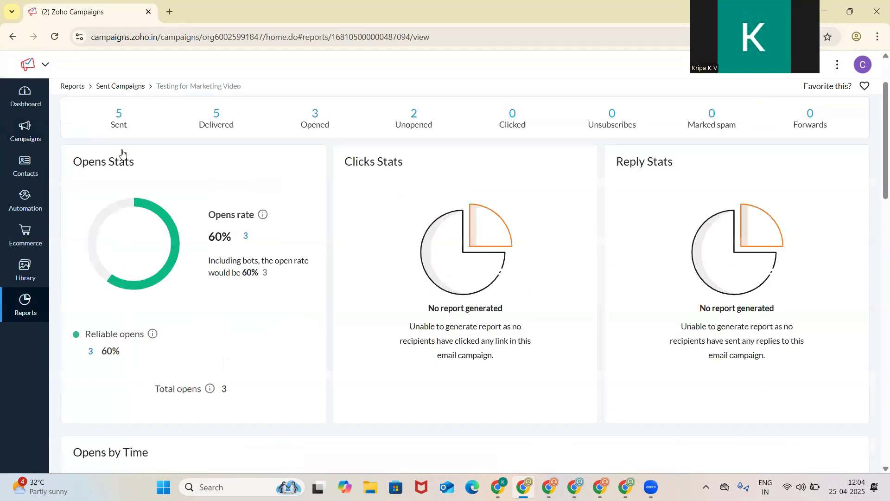
Leave the report and look over the dashboard's recent campaigns, contacts and plan overview
left_click(69, 122)
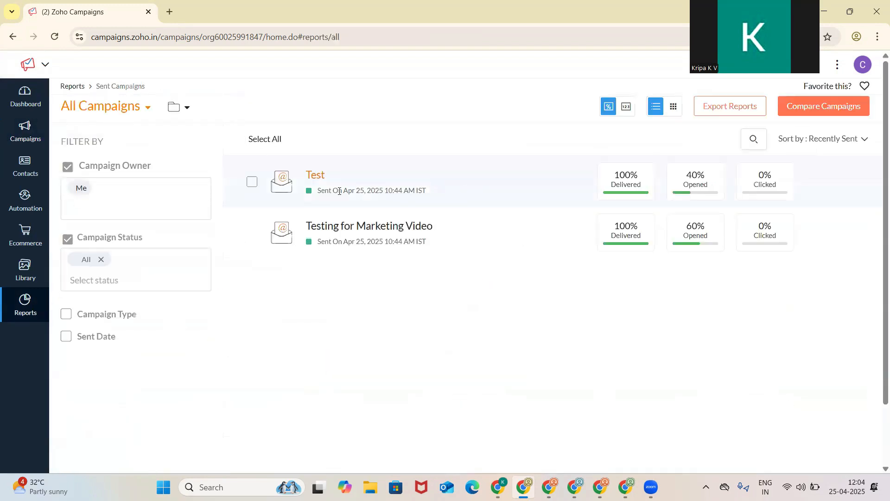
left_click(22, 107)
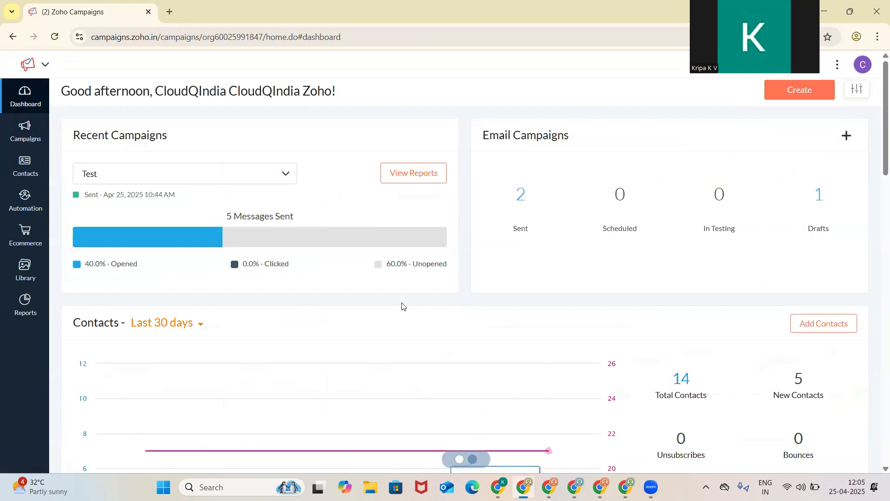
scroll(621, 419, "down", 8)
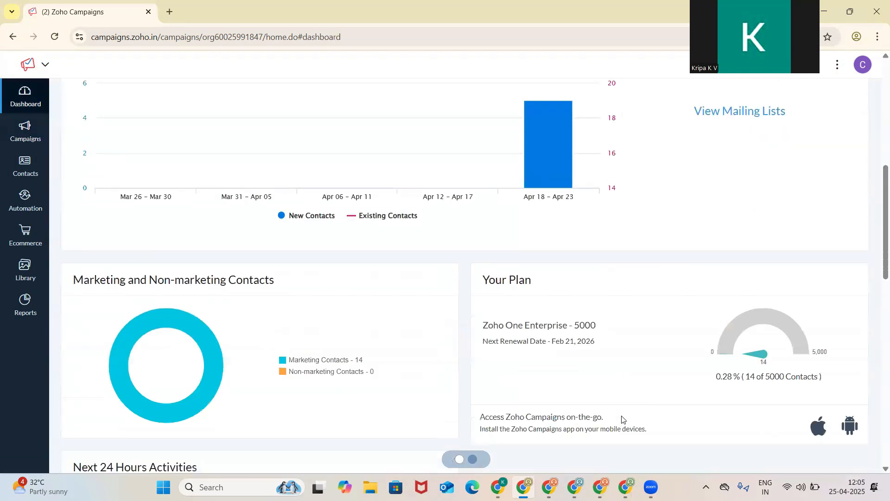
scroll(628, 411, "up", 8)
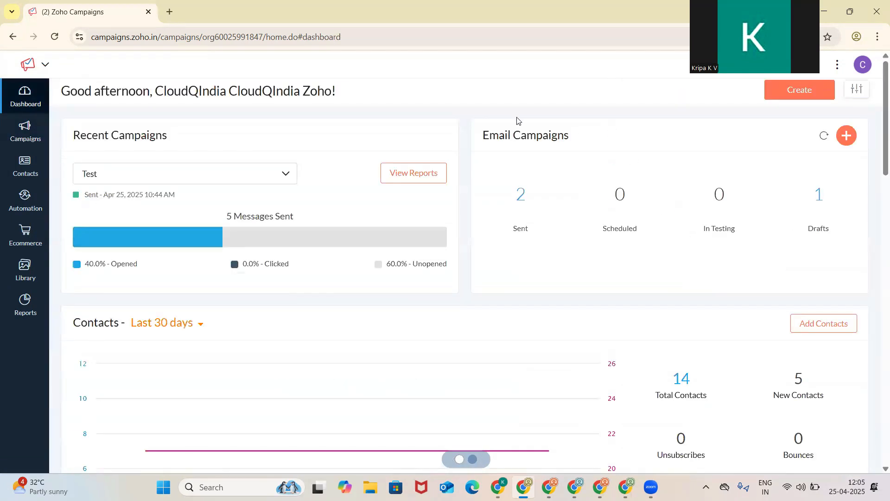